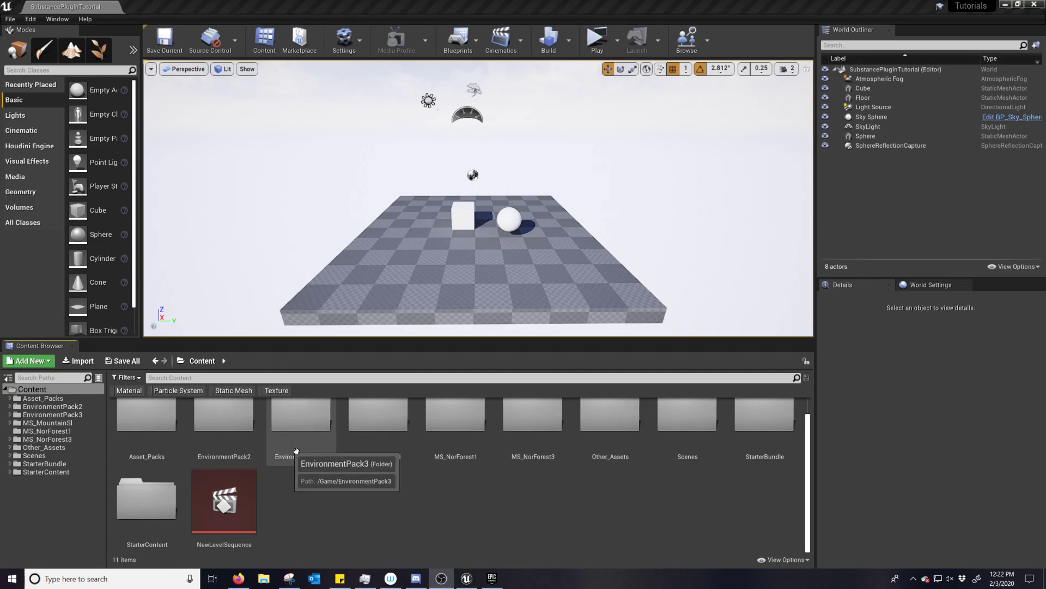
# In the Epic Games Launcher, find Substance in Unreal Engine and confirm it's already installed on all engines.
pyautogui.click(489, 579)
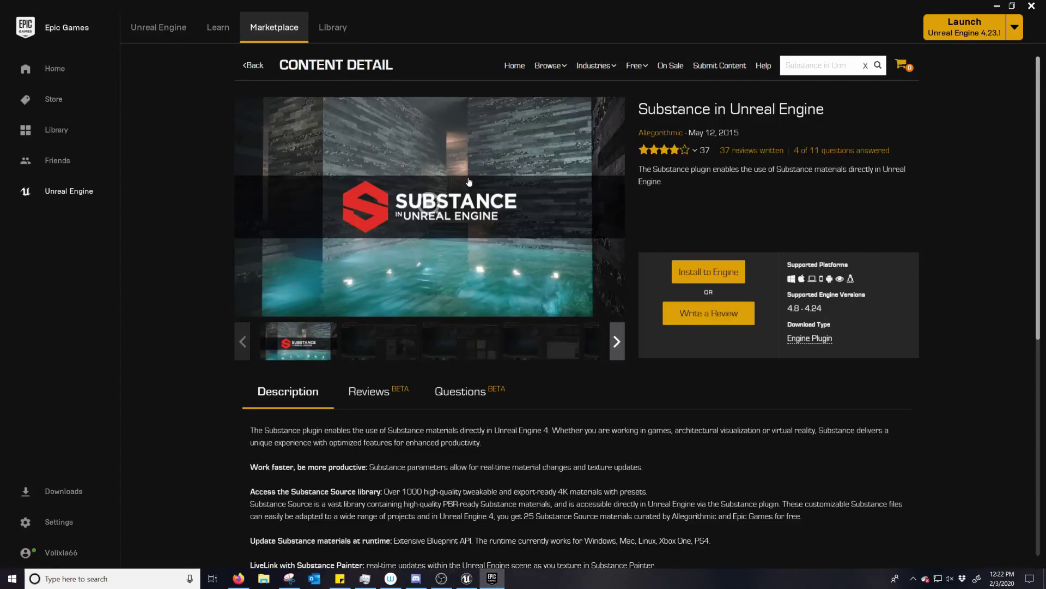
pyautogui.click(867, 65)
pyautogui.write('substance')
pyautogui.click(829, 86)
pyautogui.click(714, 274)
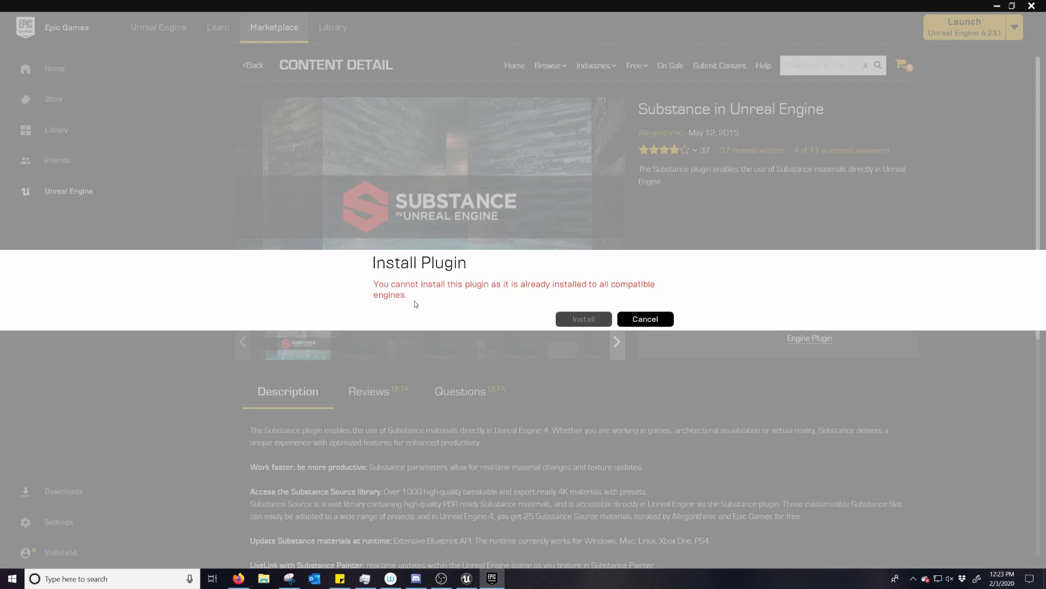
pyautogui.click(642, 321)
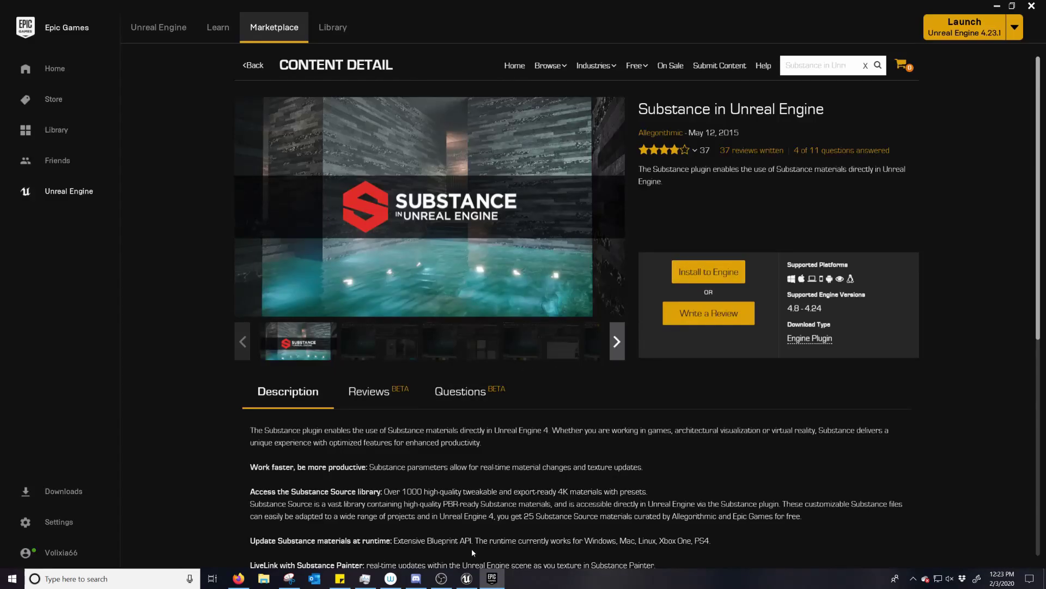
# Enable the Substance in UE4 plugin in the Unreal Editor's Plugins window.
pyautogui.click(467, 578)
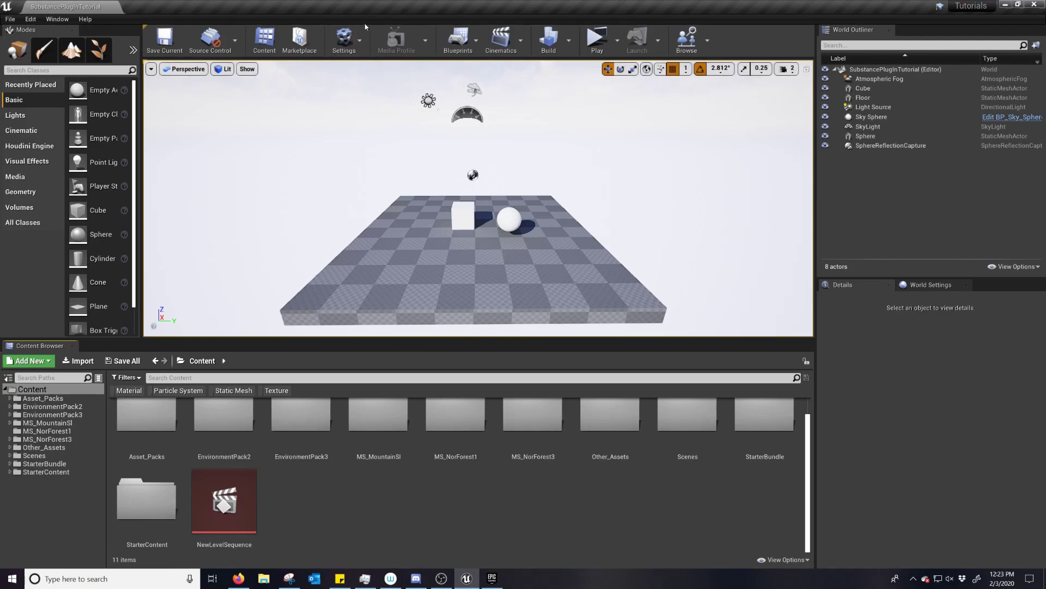
pyautogui.click(358, 43)
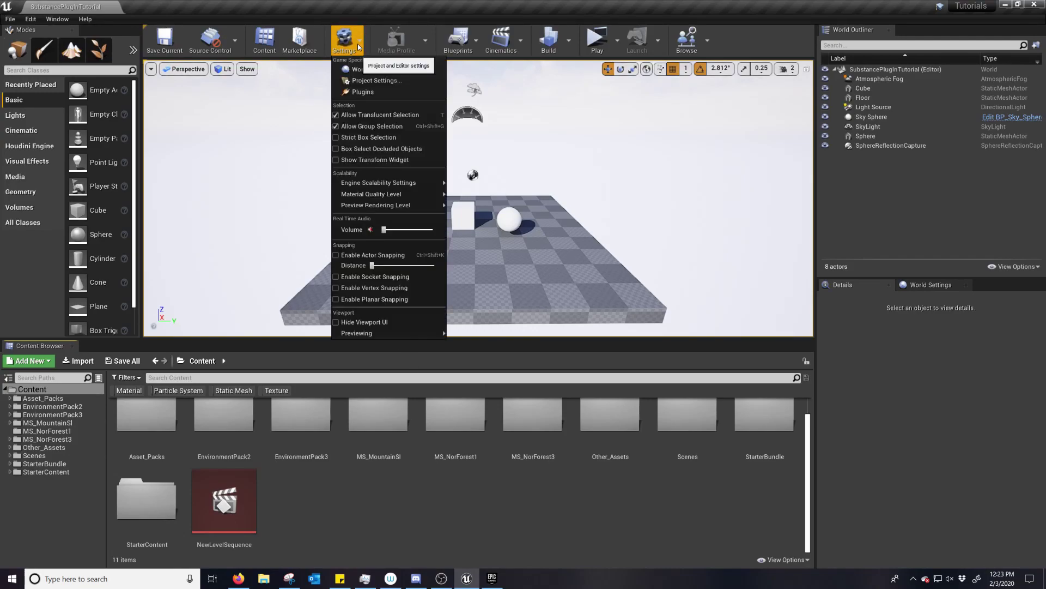
pyautogui.click(368, 96)
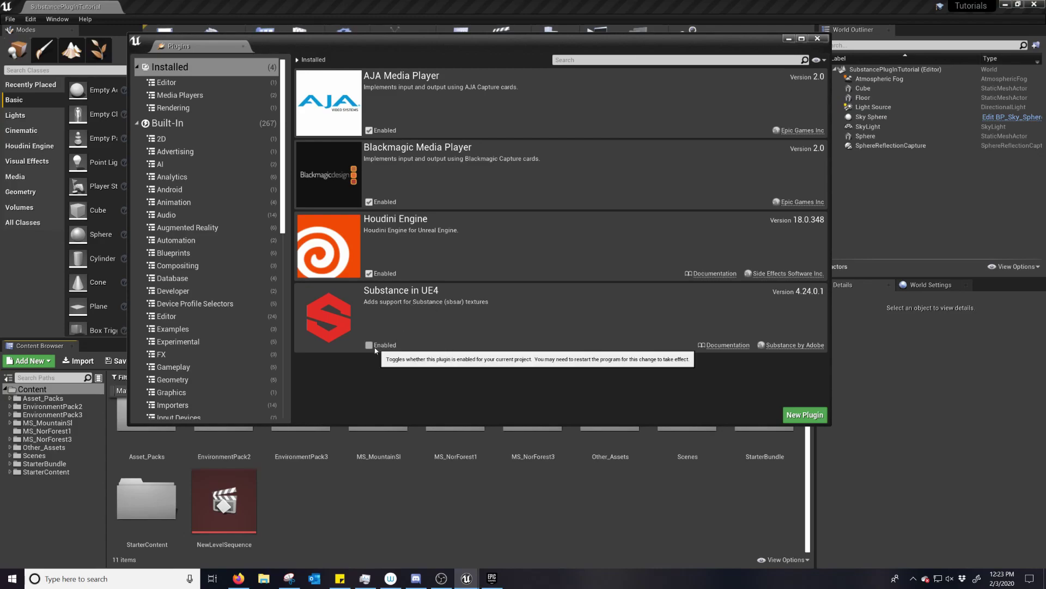
pyautogui.click(368, 345)
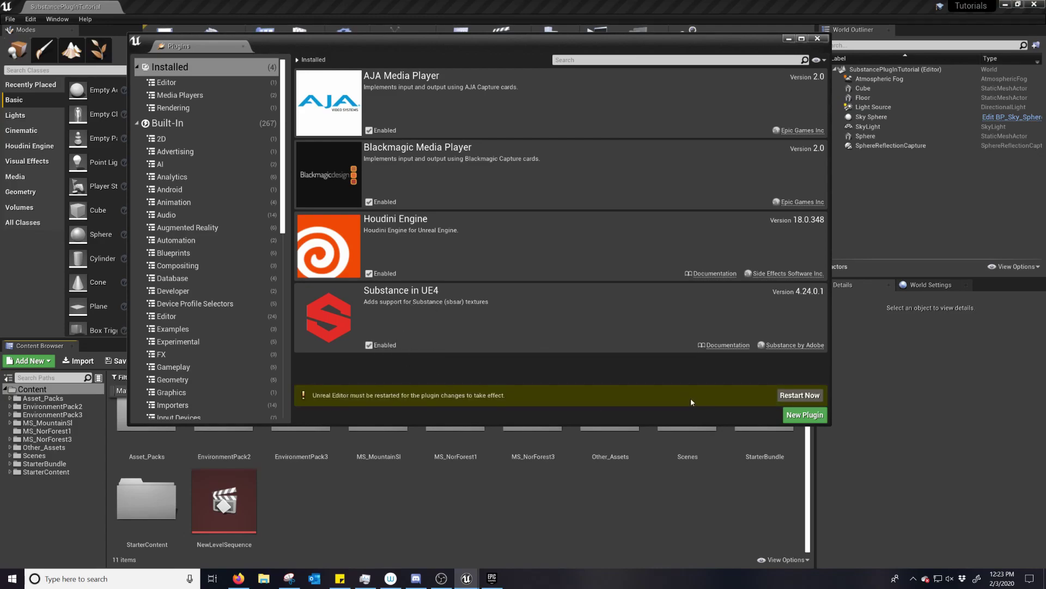
# Restart the editor so the Substance in UE4 plugin takes effect.
pyautogui.click(799, 396)
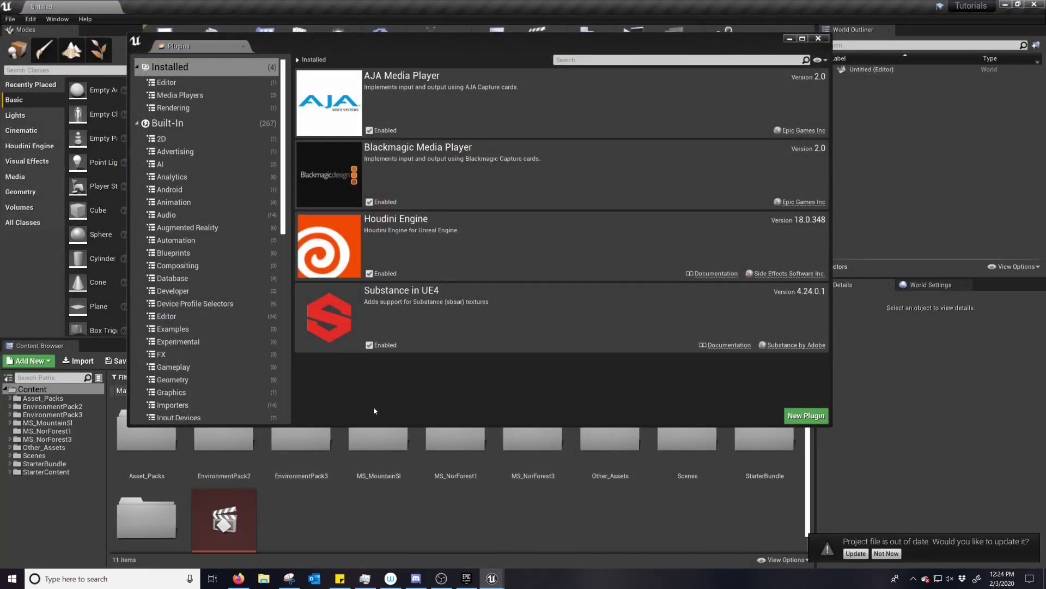
# Close the Plugins window, browse the Substance Source material library, then close it.
pyautogui.click(818, 38)
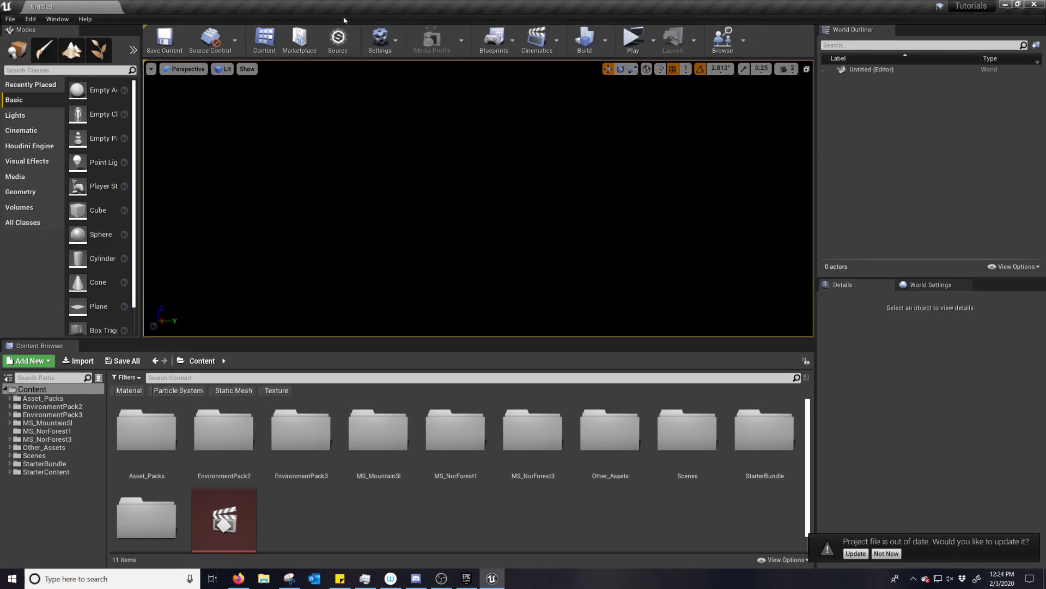
pyautogui.click(339, 45)
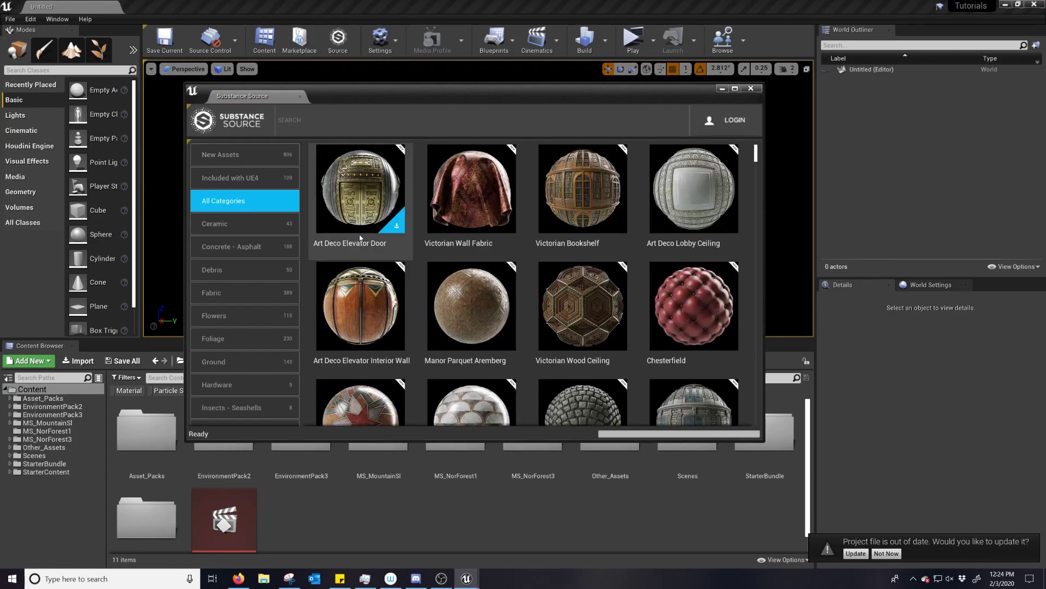
pyautogui.scroll(-3, 512, 315)
pyautogui.scroll(3, 511, 315)
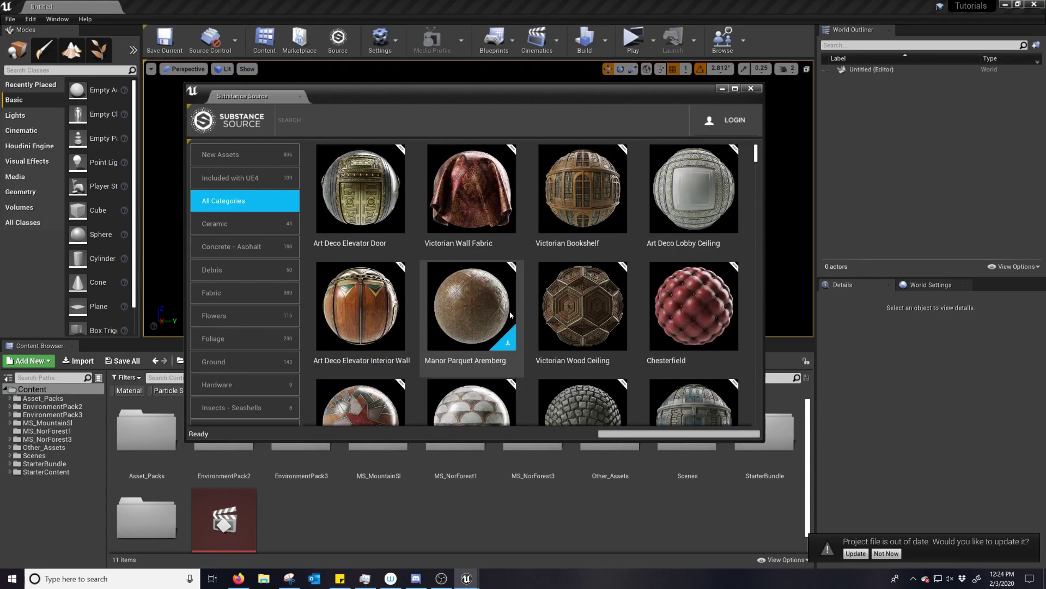
pyautogui.scroll(-3, 510, 274)
pyautogui.scroll(-3, 510, 274)
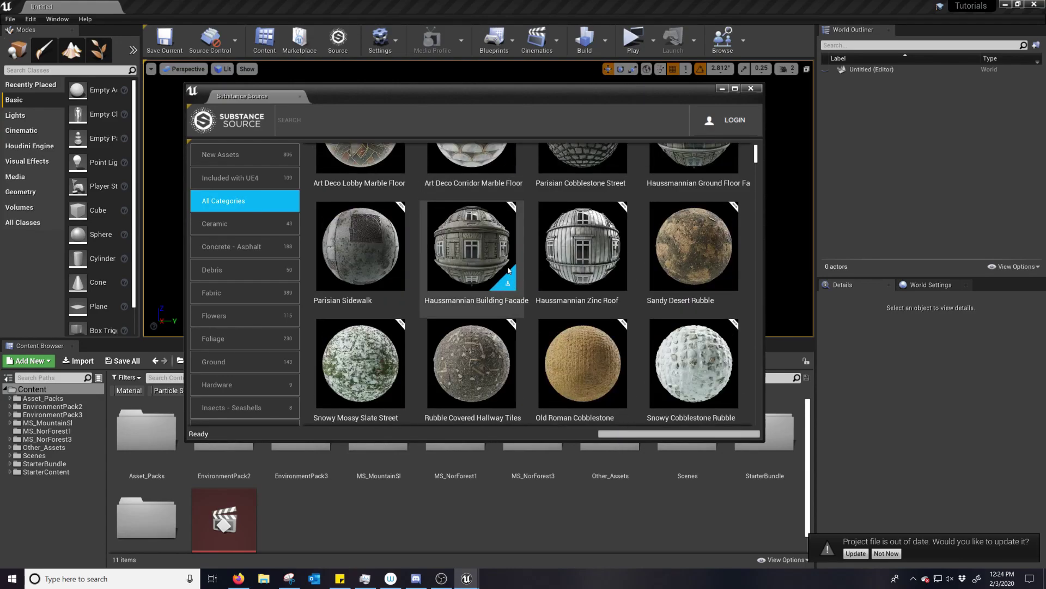
pyautogui.scroll(-2, 370, 326)
pyautogui.scroll(-5, 368, 325)
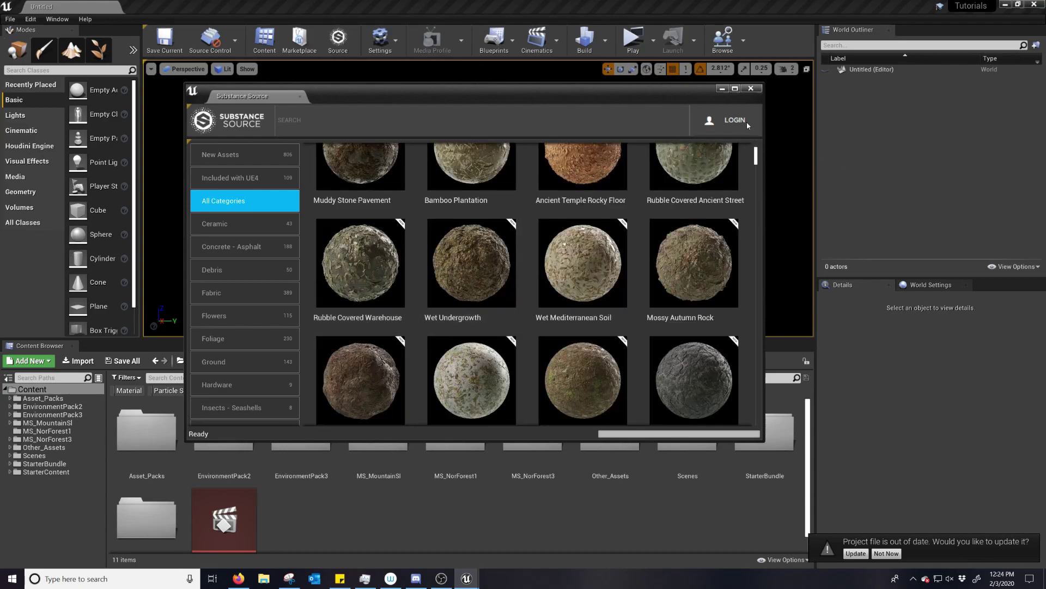
pyautogui.scroll(-3, 583, 265)
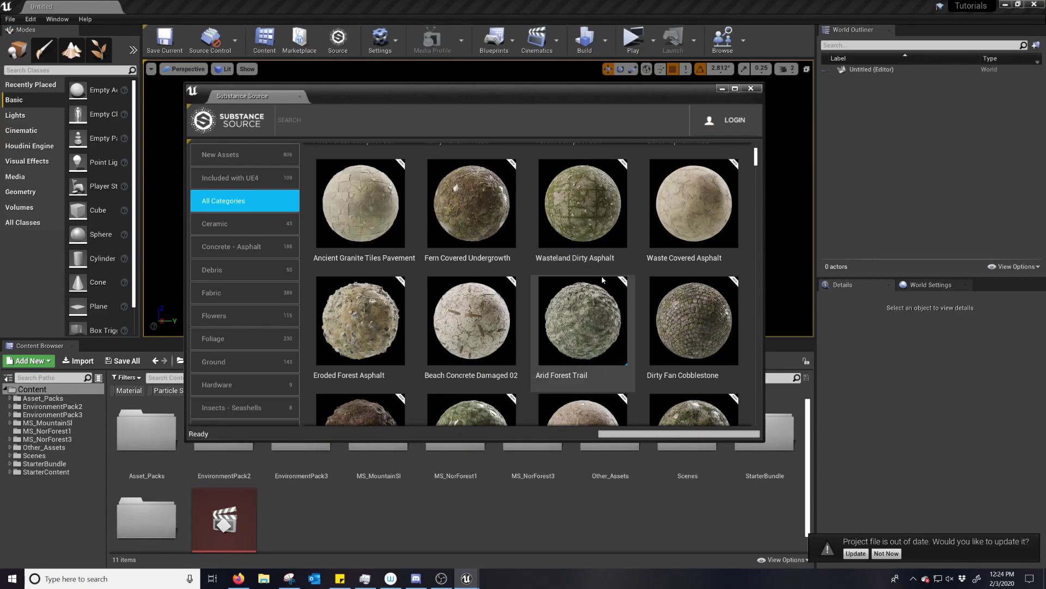
pyautogui.scroll(-3, 583, 265)
pyautogui.scroll(-3, 602, 277)
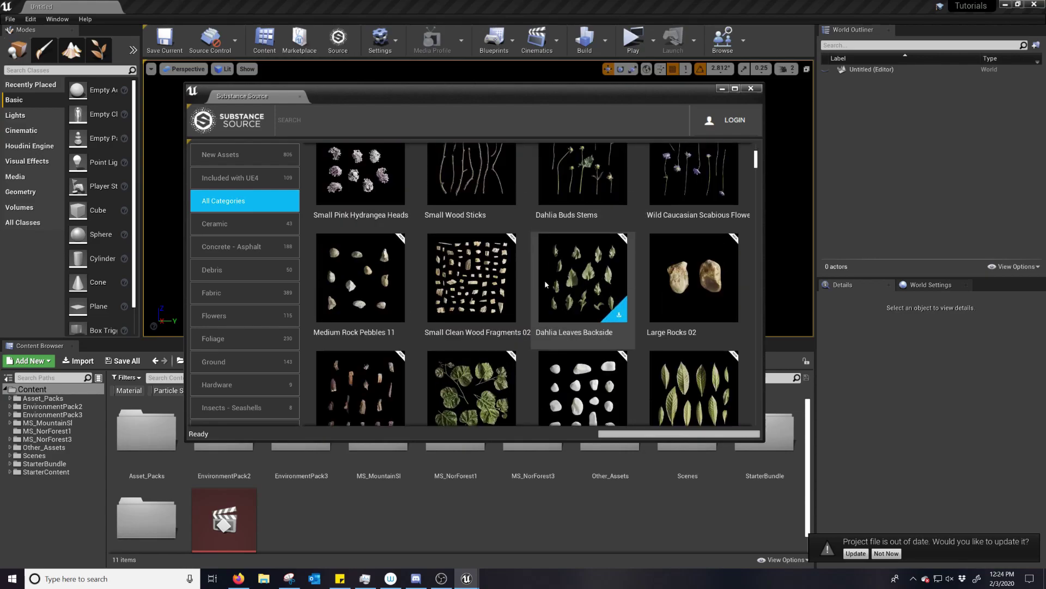
pyautogui.click(751, 88)
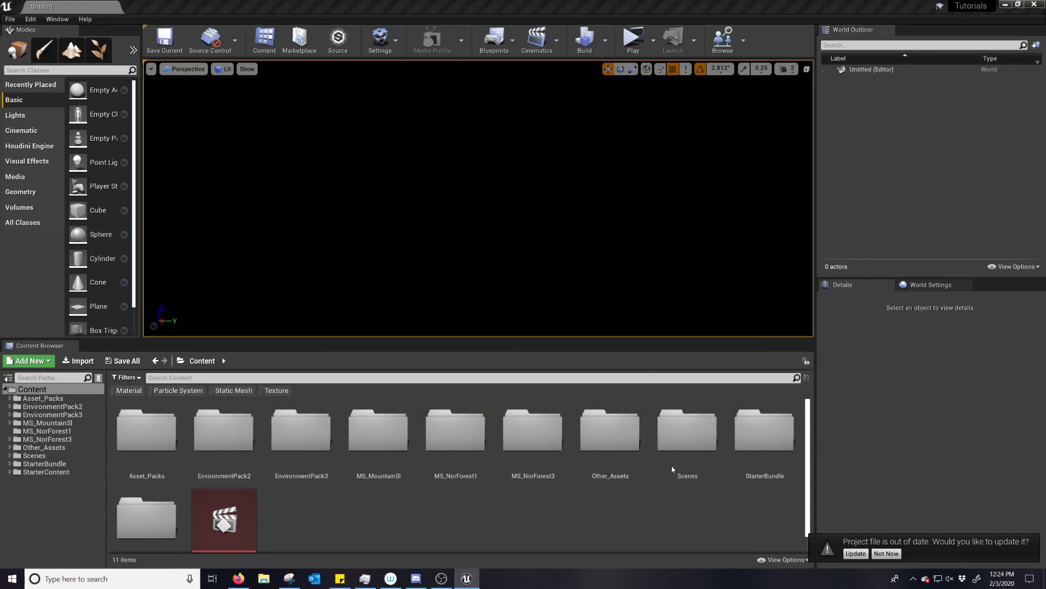
# Go to the Other_Assets > Materials folder and start an import there.
pyautogui.doubleClick(612, 439)
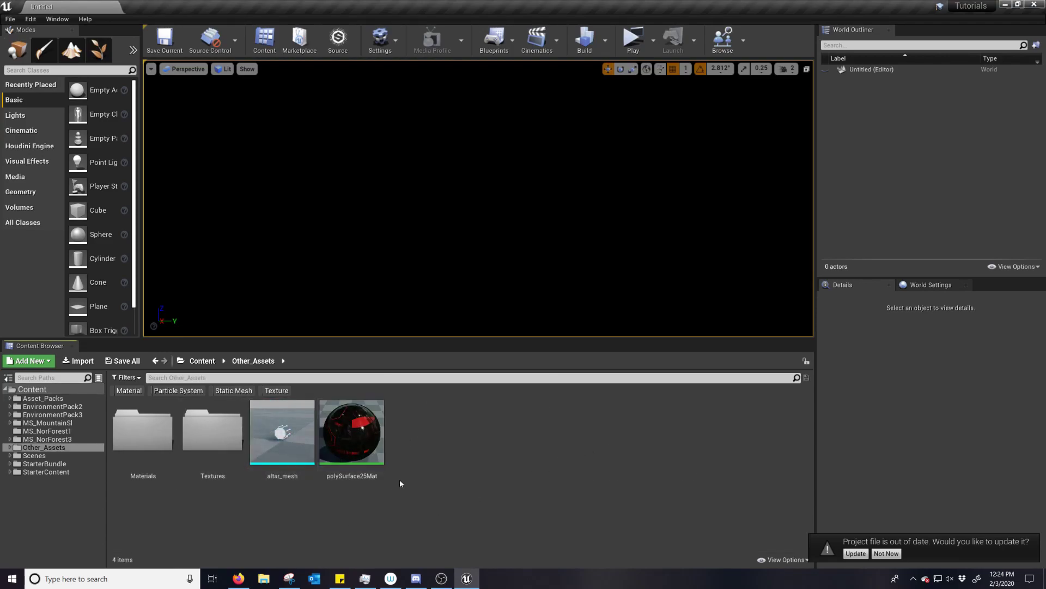
pyautogui.doubleClick(142, 436)
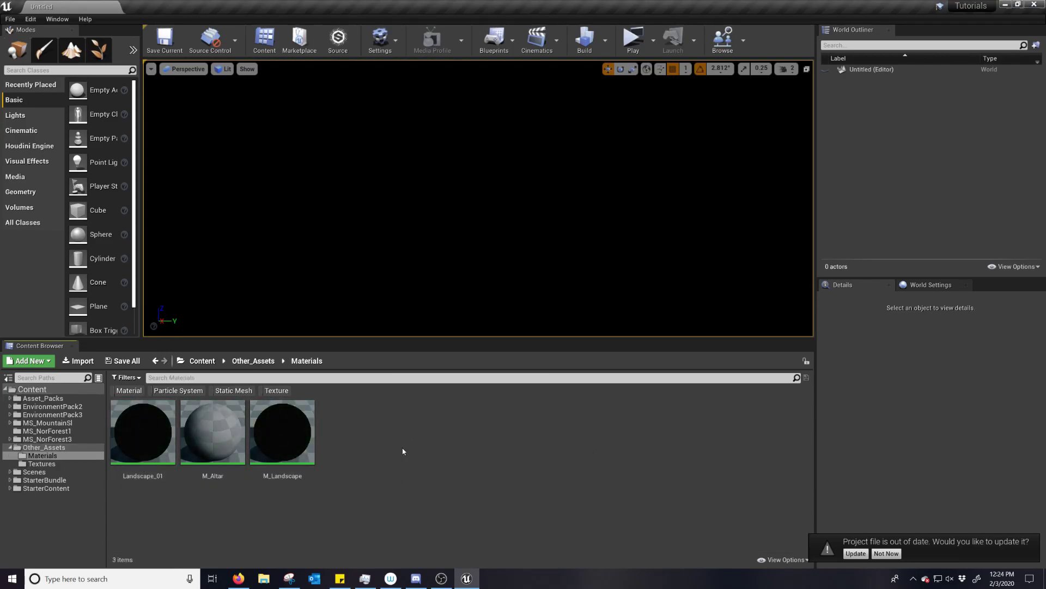
pyautogui.click(81, 361)
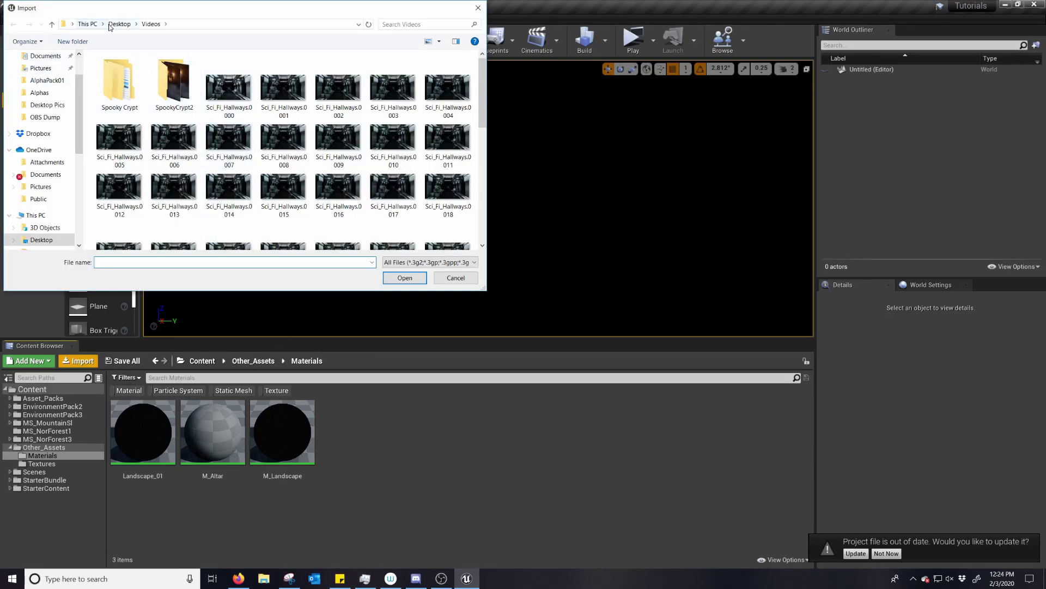
# Choose Sci-Fi Emissive Grate 2 from Desktop > Substance Tutorial for import.
pyautogui.moveTo(112, 24); pyautogui.dragTo(90, 24)
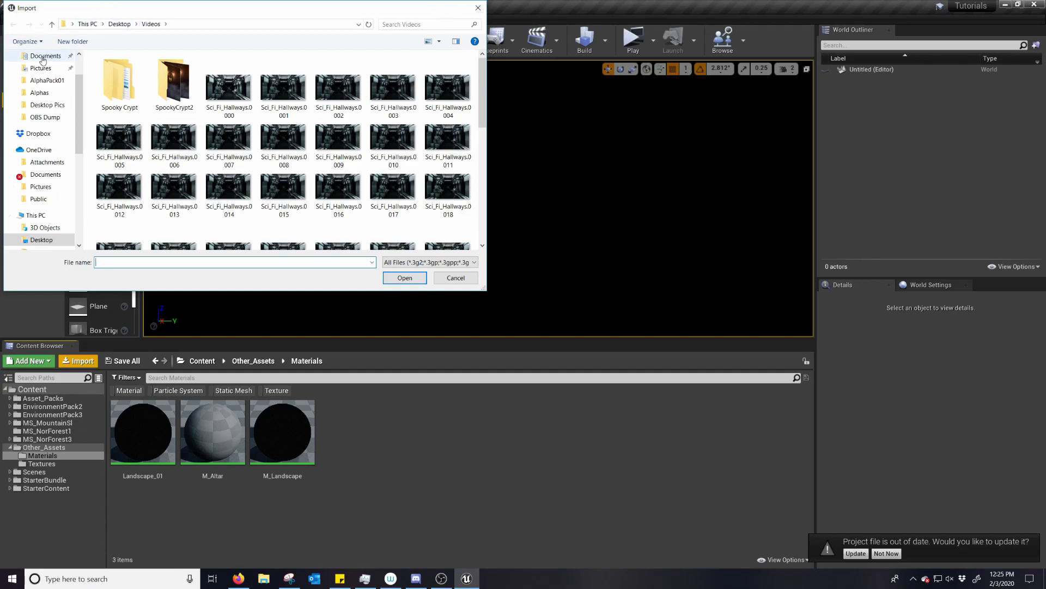
pyautogui.scroll(-1, 24, 164)
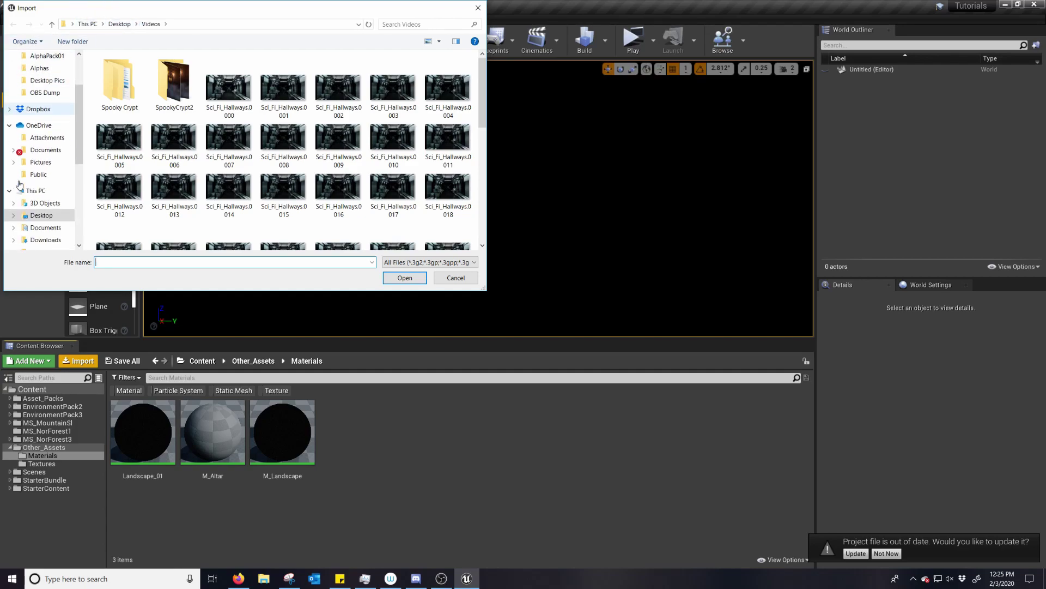
pyautogui.scroll(-2, 20, 185)
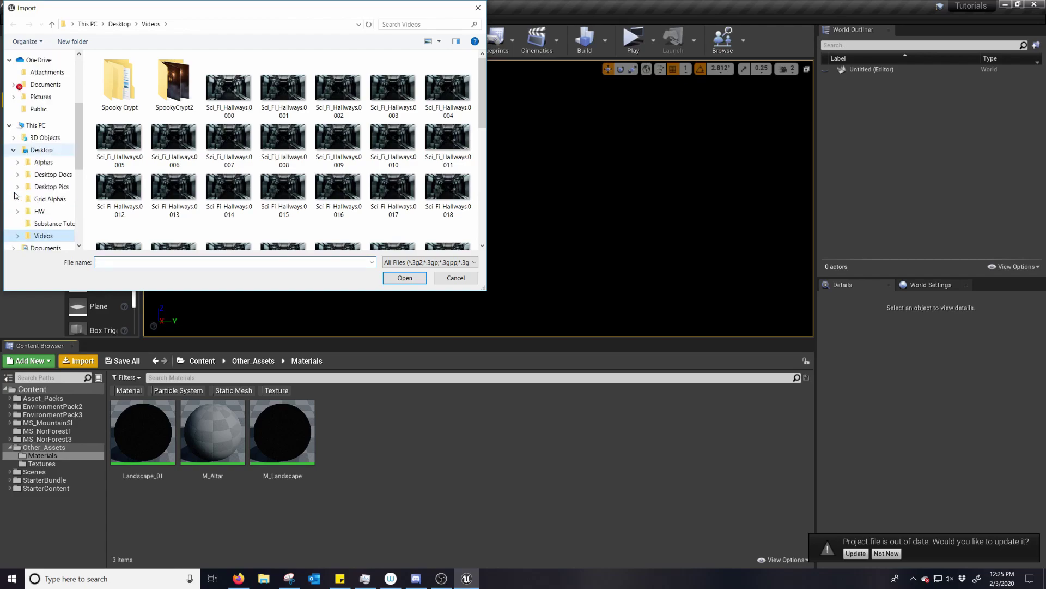
pyautogui.click(52, 224)
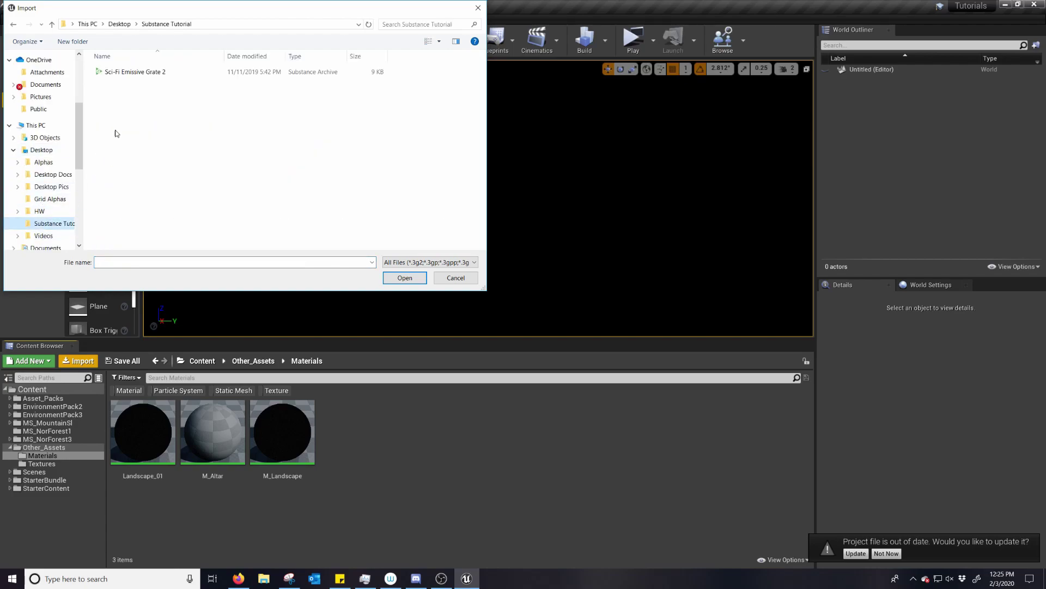
pyautogui.click(113, 75)
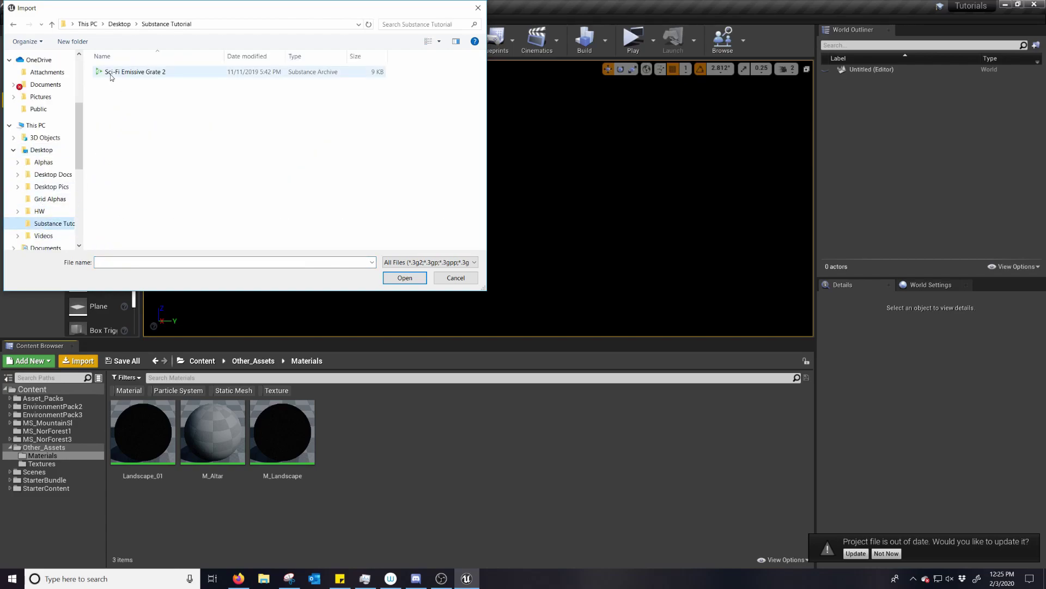
pyautogui.click(402, 283)
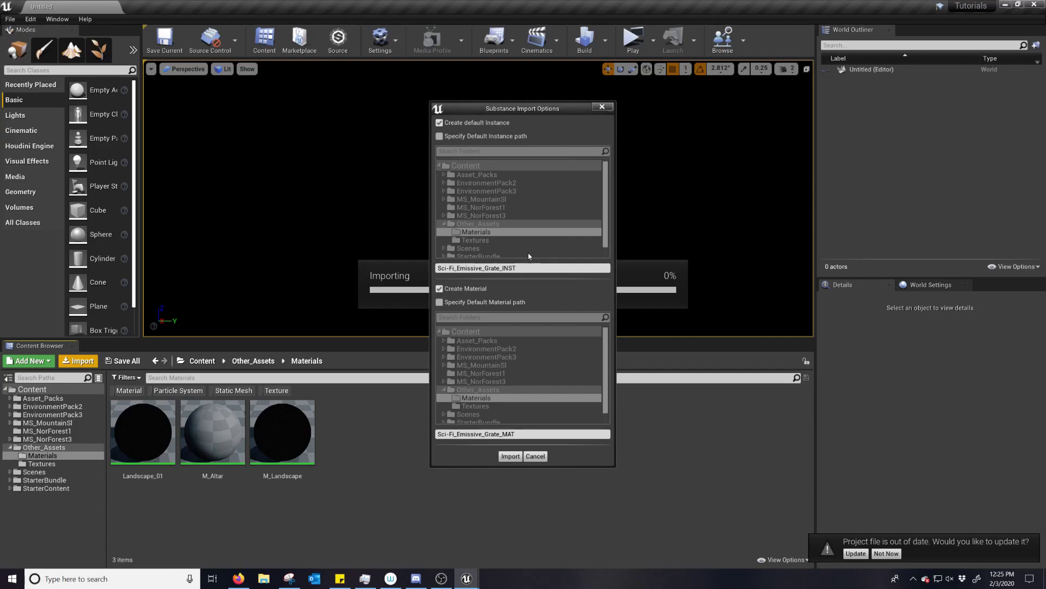
# Import the grate substance with default instance and material creation, then review the new assets.
pyautogui.click(507, 458)
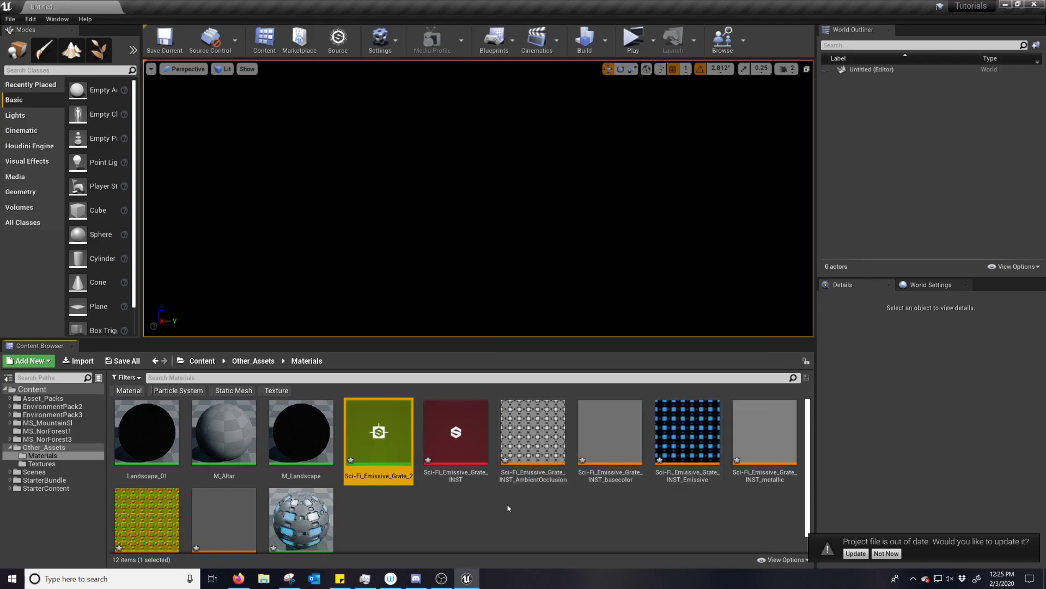
pyautogui.scroll(-1, 597, 485)
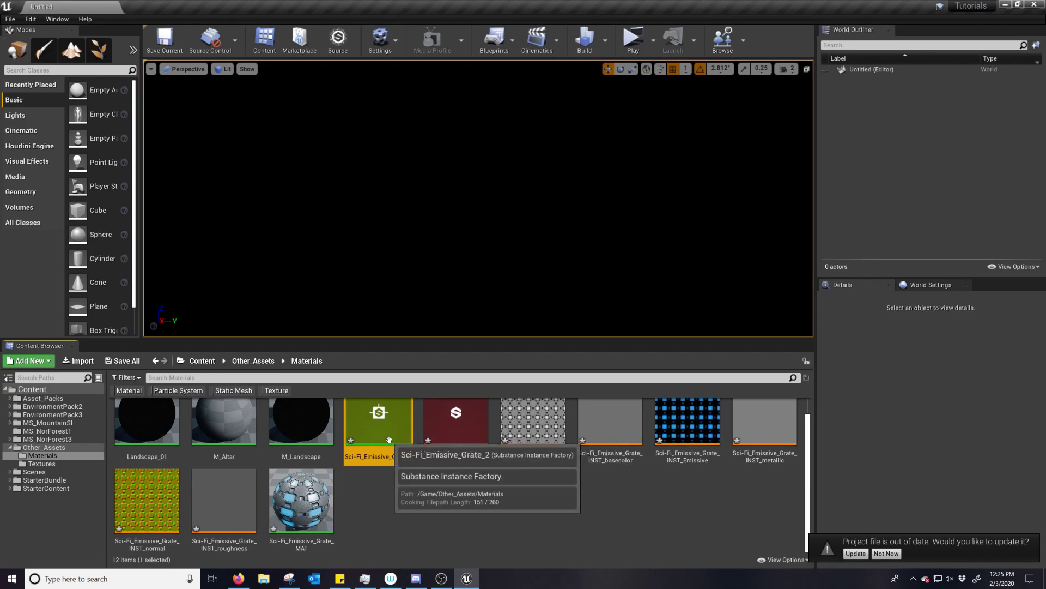
pyautogui.scroll(1, 388, 440)
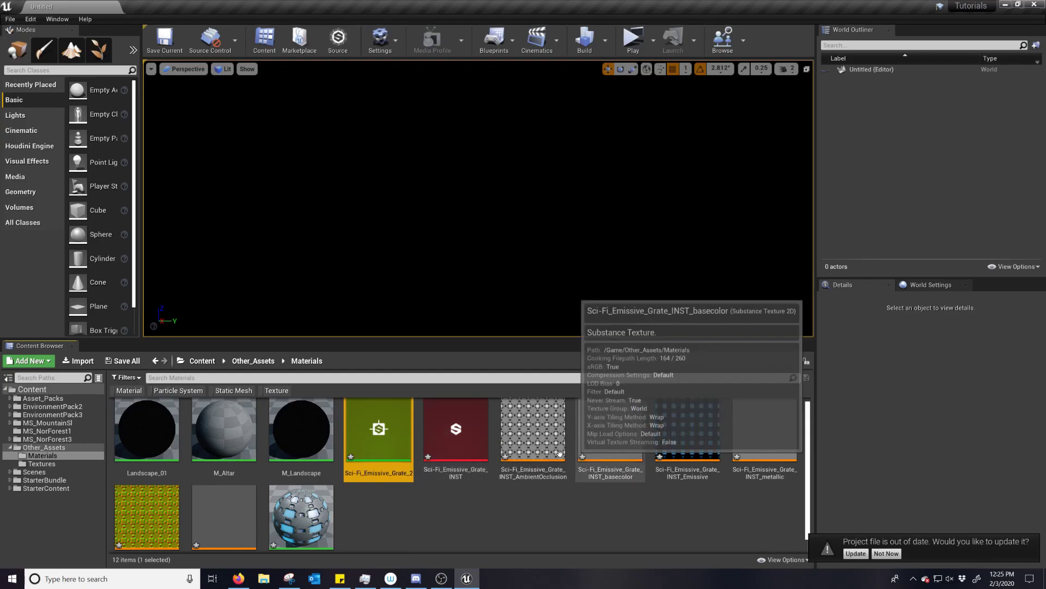
pyautogui.scroll(-1, 456, 528)
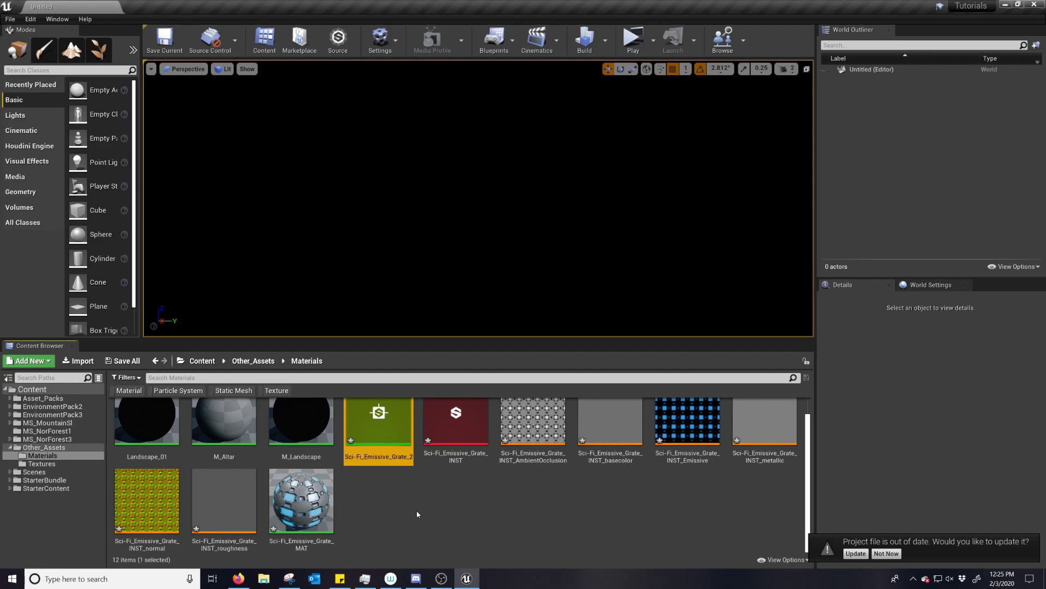
# Open the SubstancePluginTutorial level from Content > Scenes, saving the new grate assets first.
pyautogui.click(205, 362)
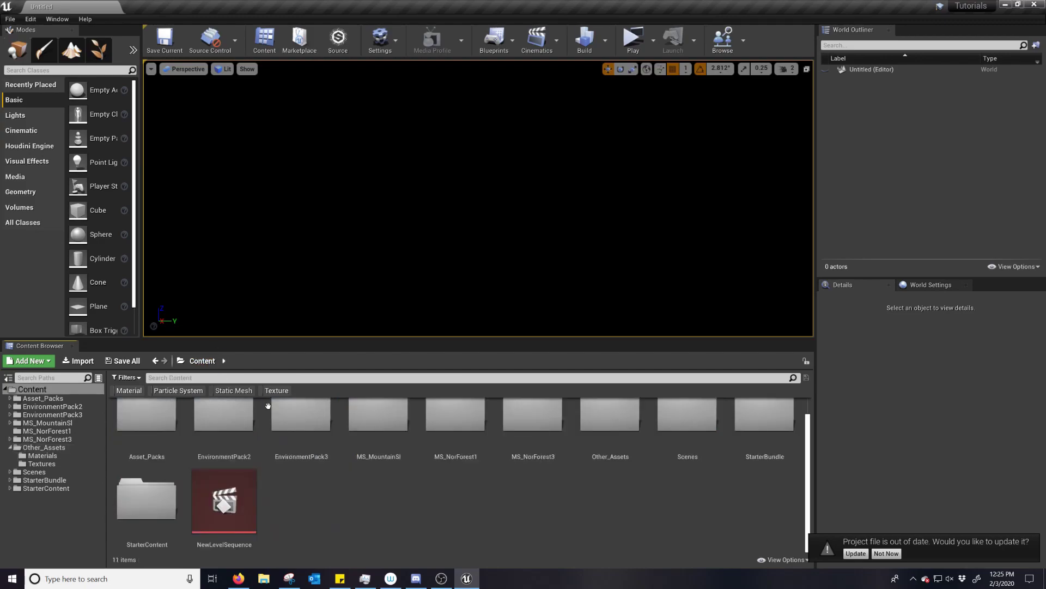
pyautogui.click(688, 436)
pyautogui.doubleClick(679, 442)
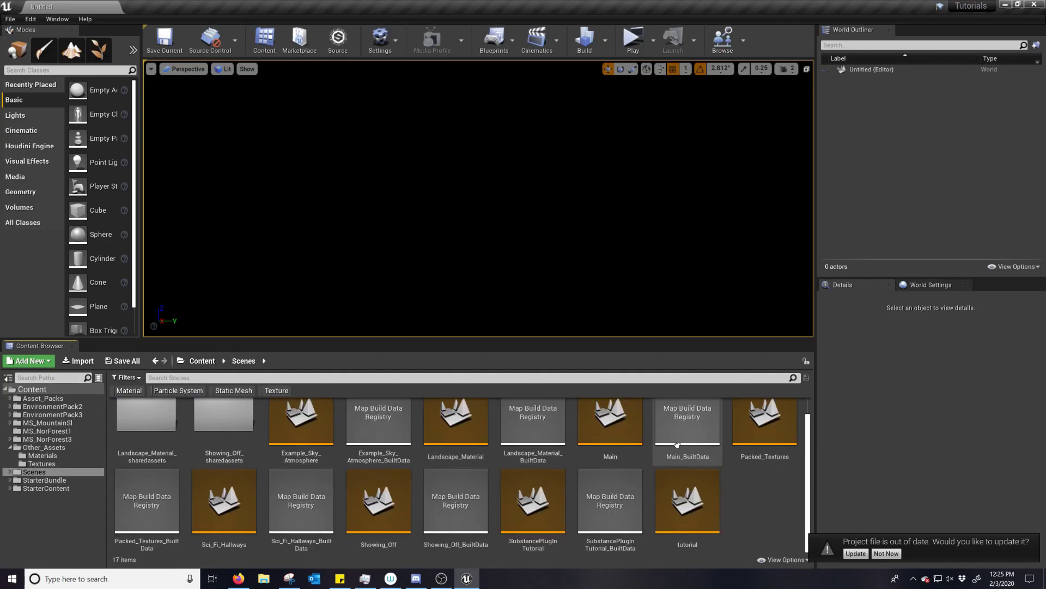
pyautogui.doubleClick(537, 502)
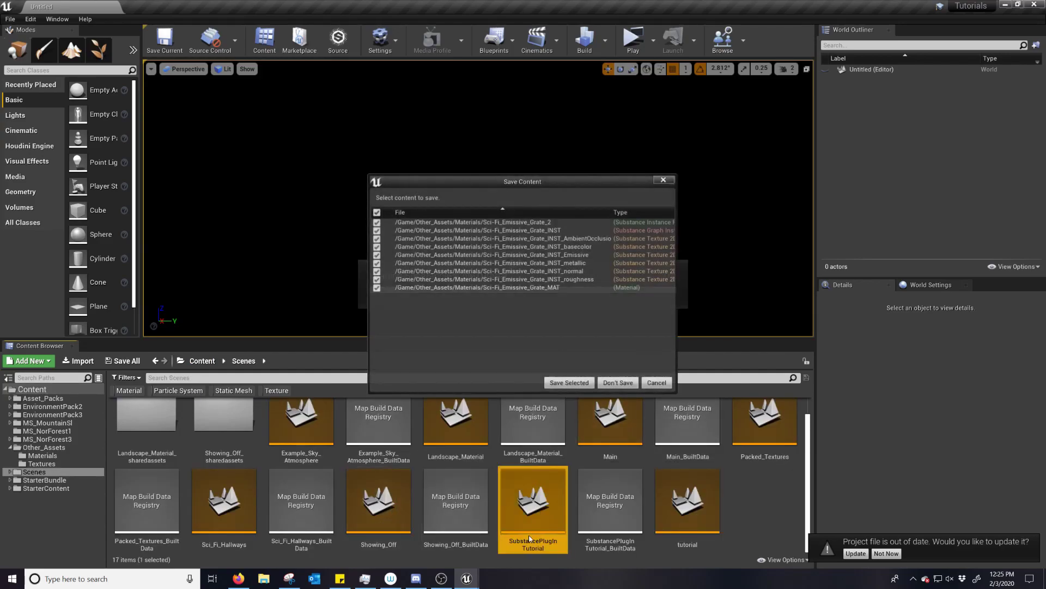
pyautogui.click(578, 384)
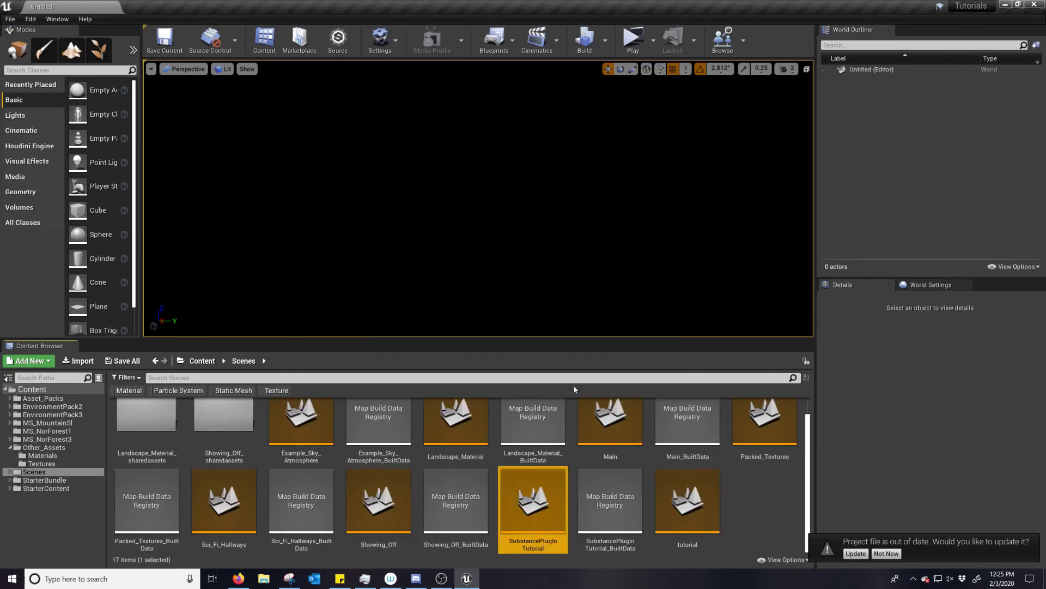
pyautogui.click(202, 361)
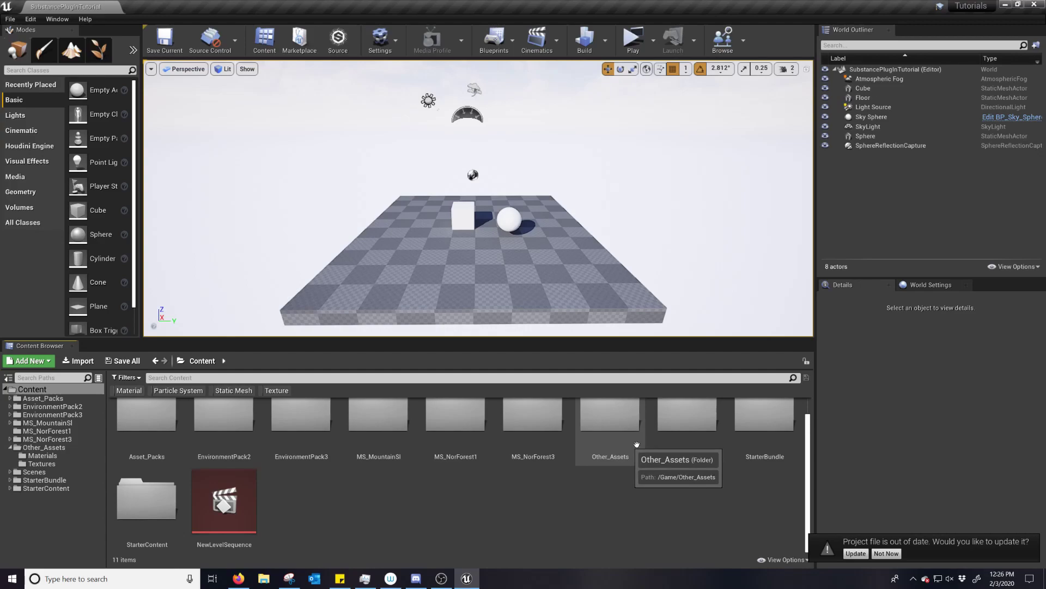
# Drag Sci-Fi_Emissive_Grate_MAT from Other_Assets > Materials onto the cube.
pyautogui.doubleClick(610, 436)
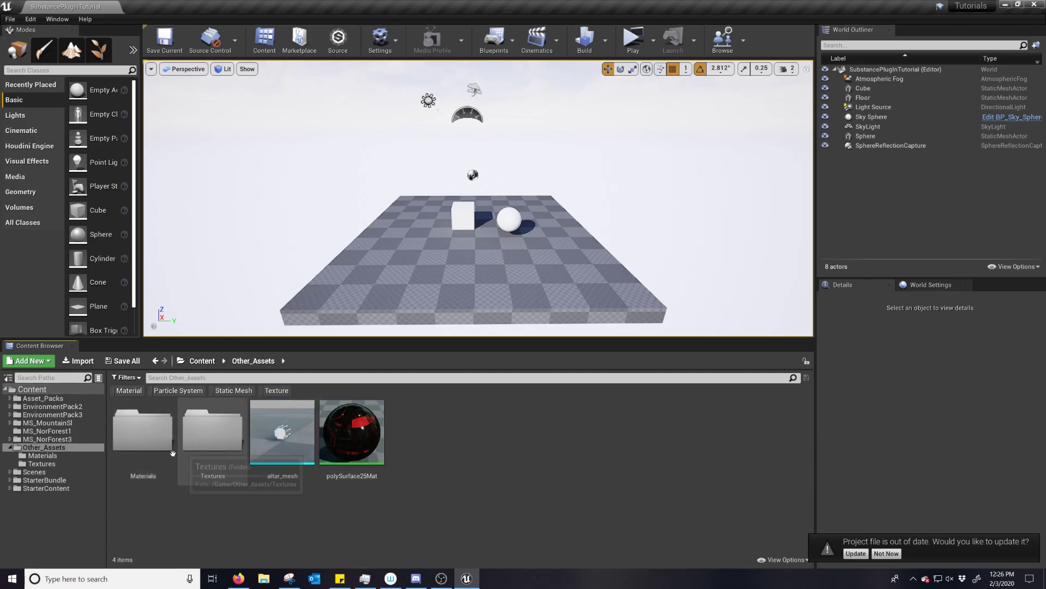
pyautogui.doubleClick(158, 475)
pyautogui.moveTo(297, 509); pyautogui.dragTo(460, 215)
pyautogui.scroll(6, 460, 215)
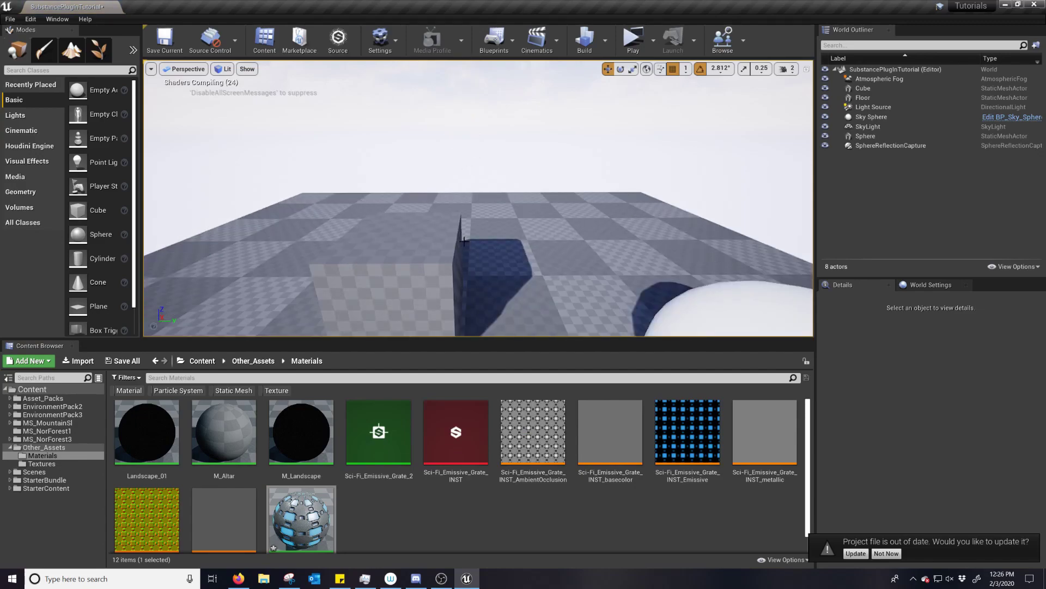
pyautogui.scroll(-8, 453, 246)
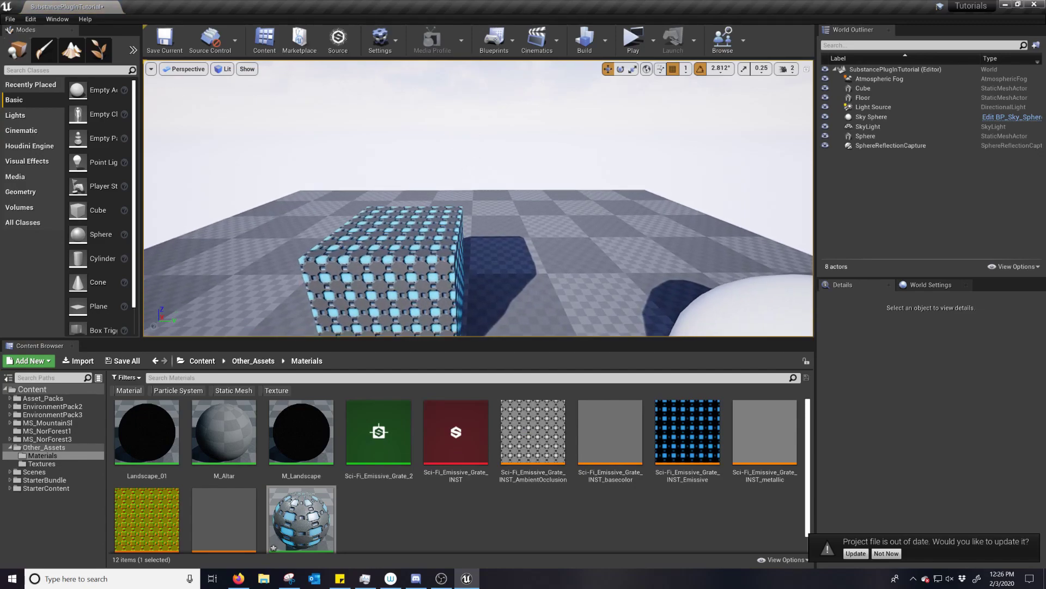
pyautogui.moveTo(452, 246); pyautogui.dragTo(588, 199)
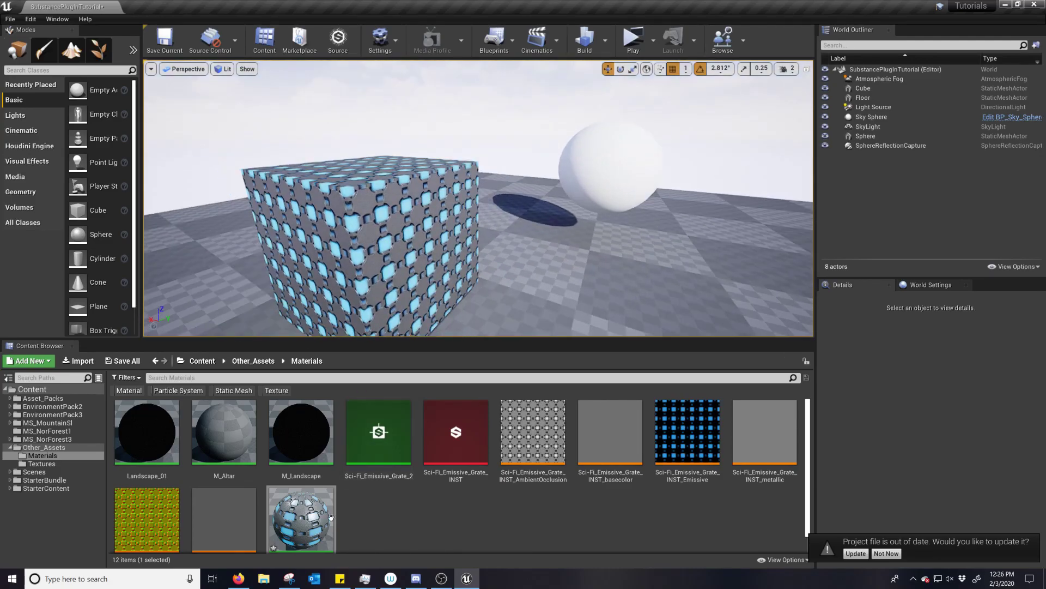
# Apply Sci-Fi_Emissive_Grate_MAT to the sphere and view the cube up close.
pyautogui.moveTo(330, 516); pyautogui.dragTo(494, 280)
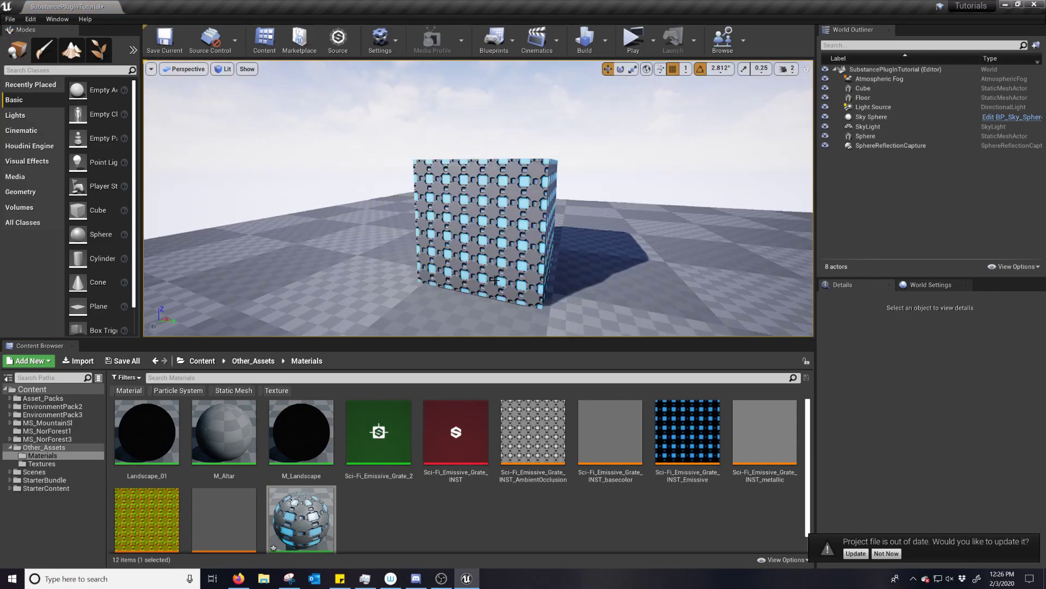
pyautogui.moveTo(519, 230); pyautogui.dragTo(485, 184)
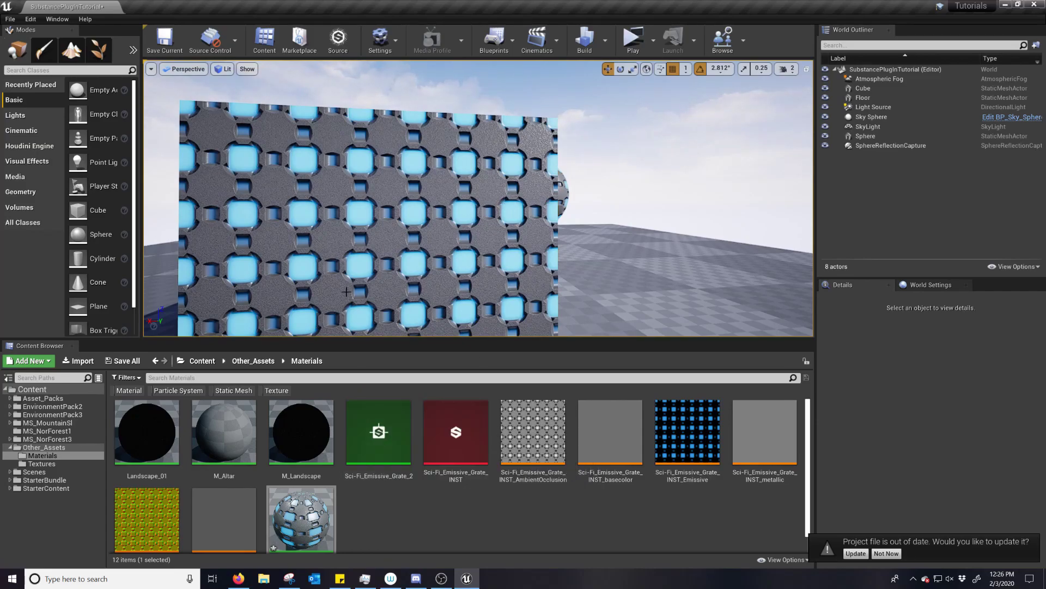
pyautogui.scroll(-10, 362, 269)
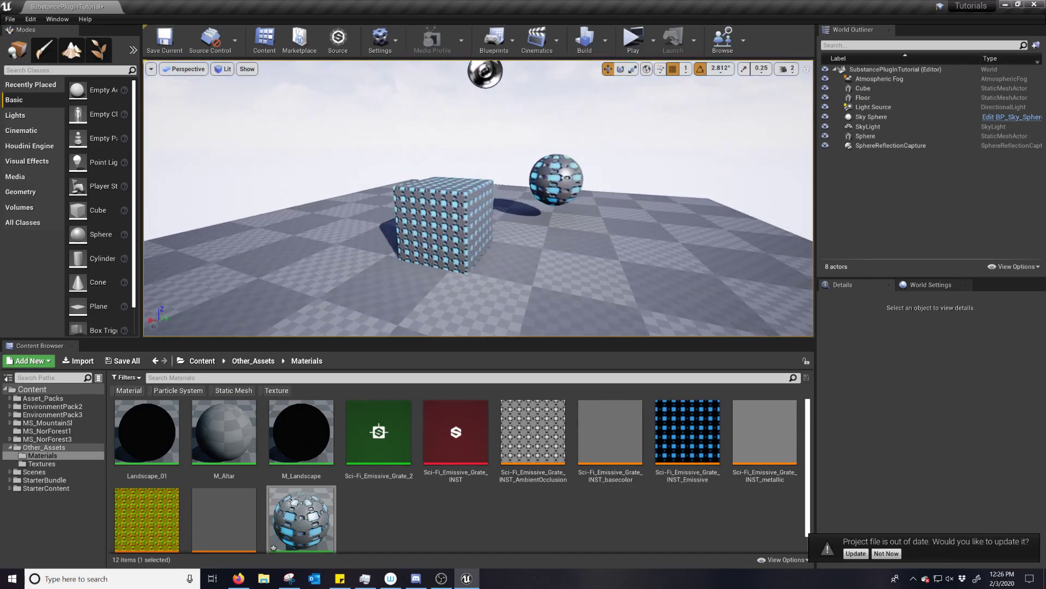